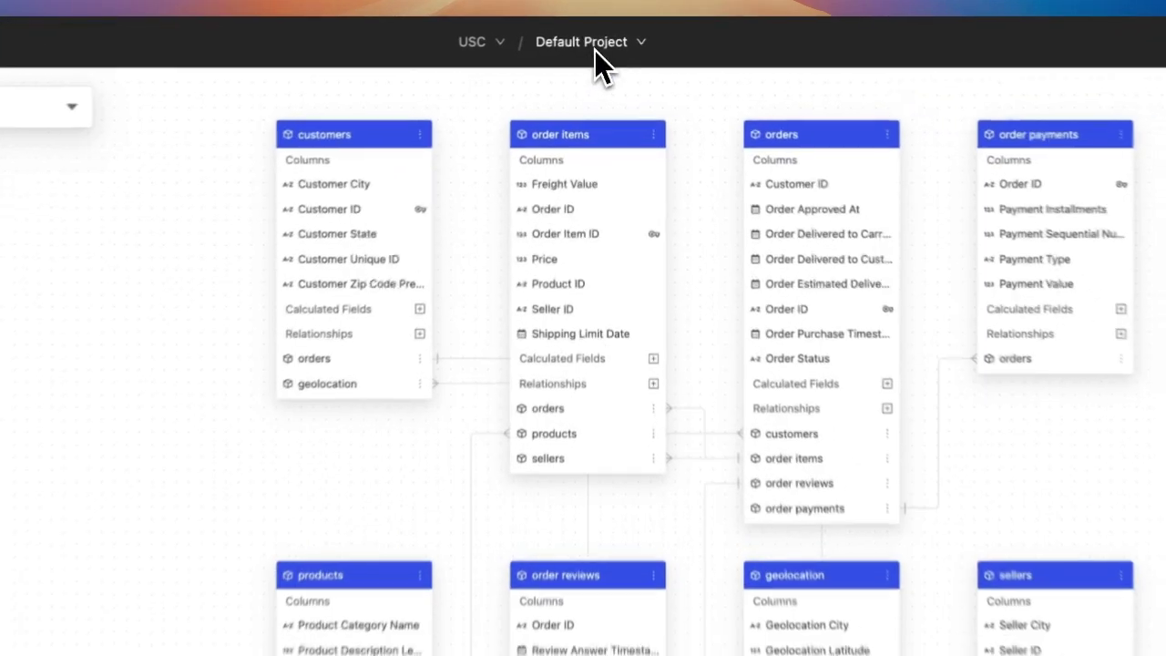
# Step: Create a new project named 'demo' with English as the project language
pyautogui.click(602, 33)
pyautogui.click(638, 144)
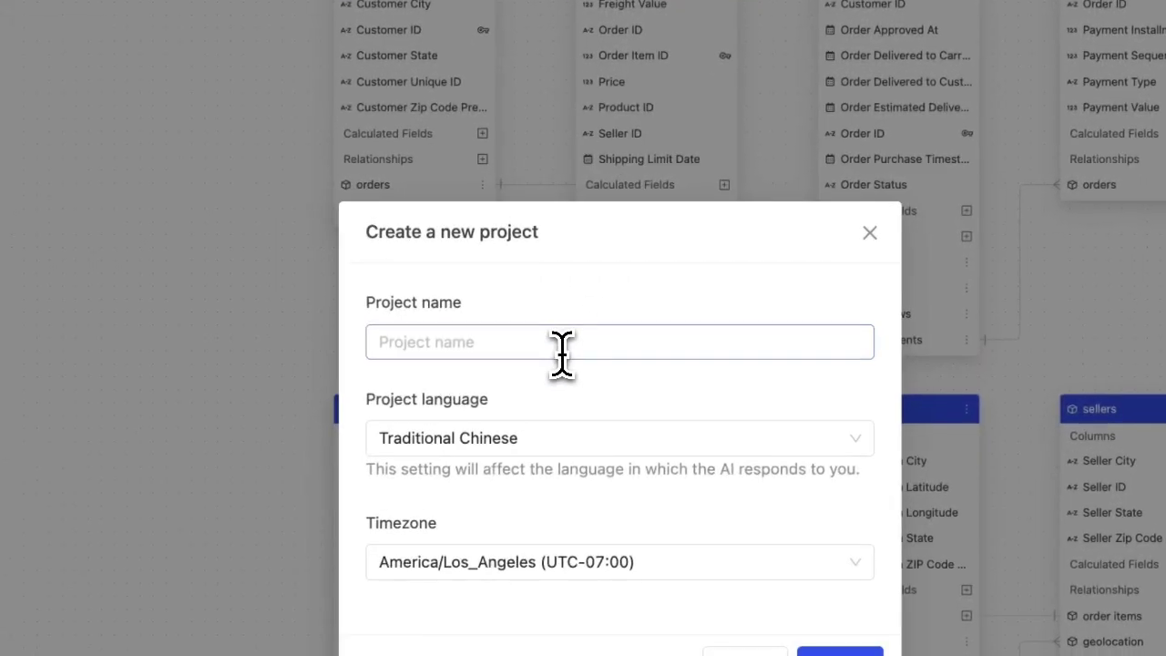
pyautogui.click(562, 346)
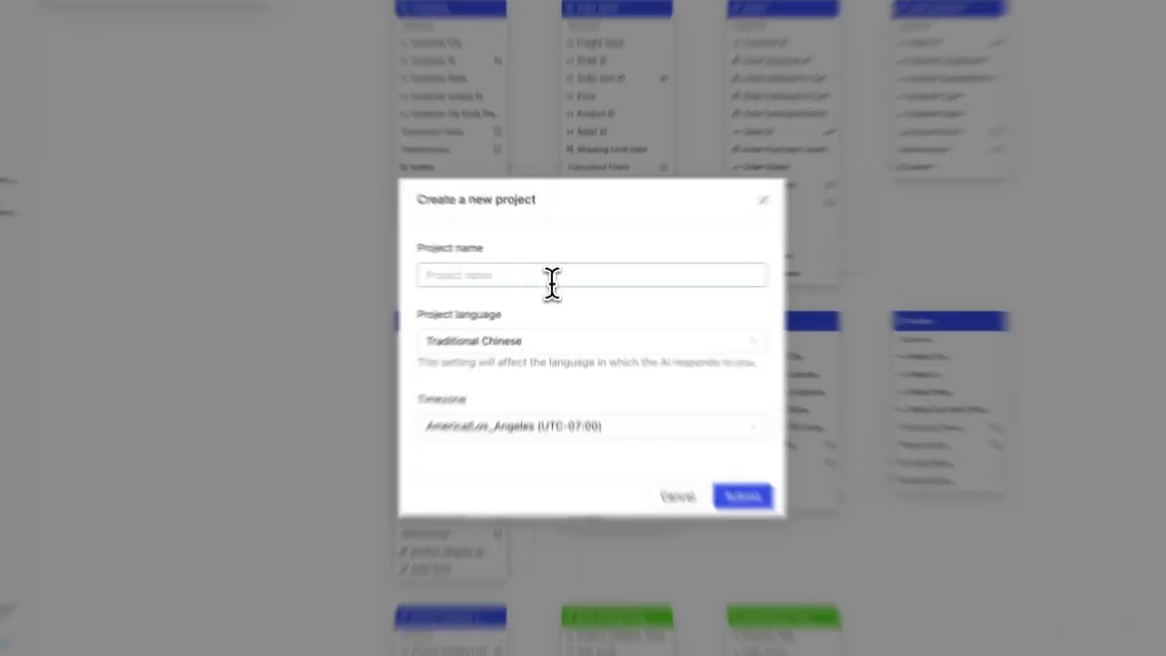
pyautogui.click(554, 281)
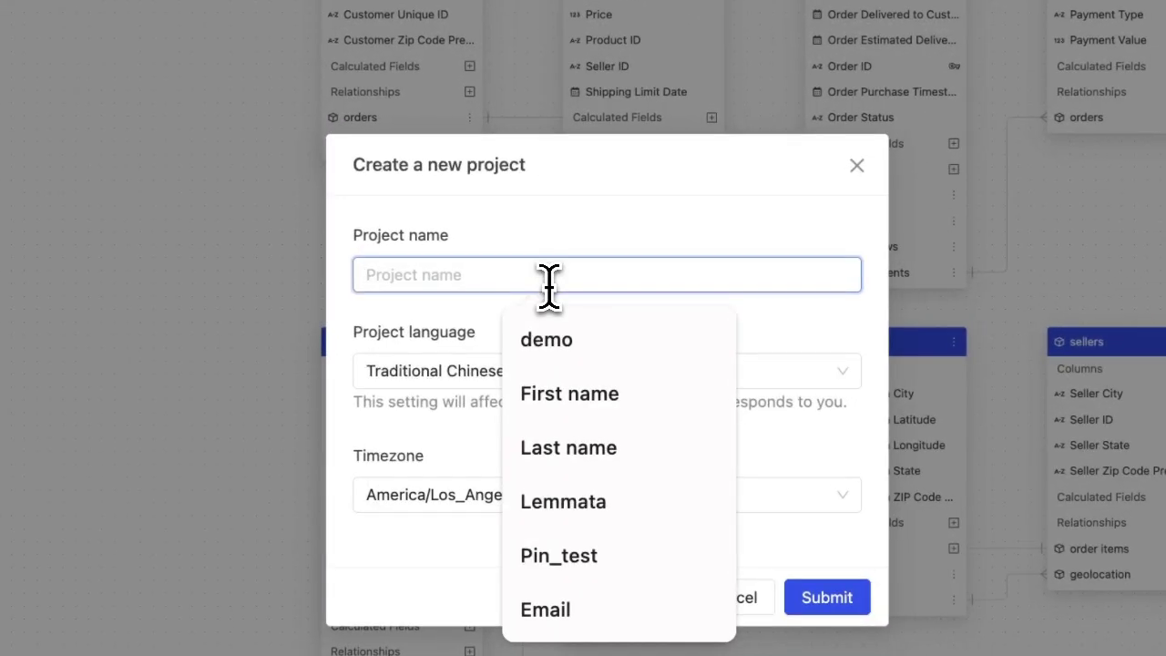
pyautogui.write('demo')
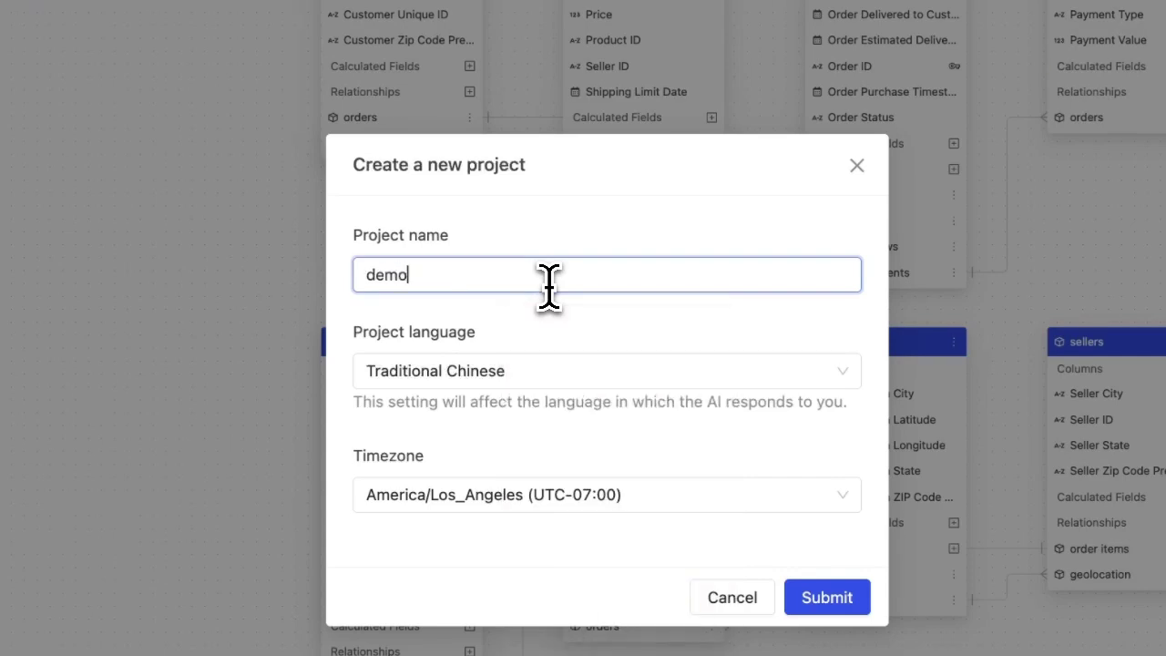
pyautogui.click(616, 371)
pyautogui.click(642, 517)
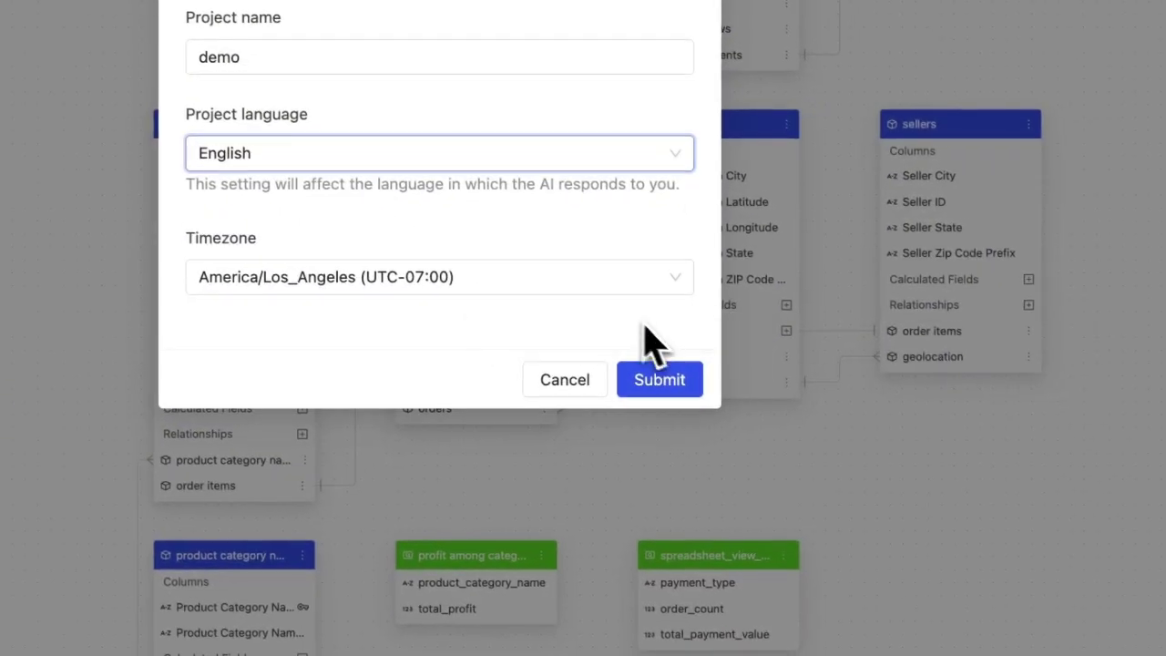
pyautogui.click(658, 380)
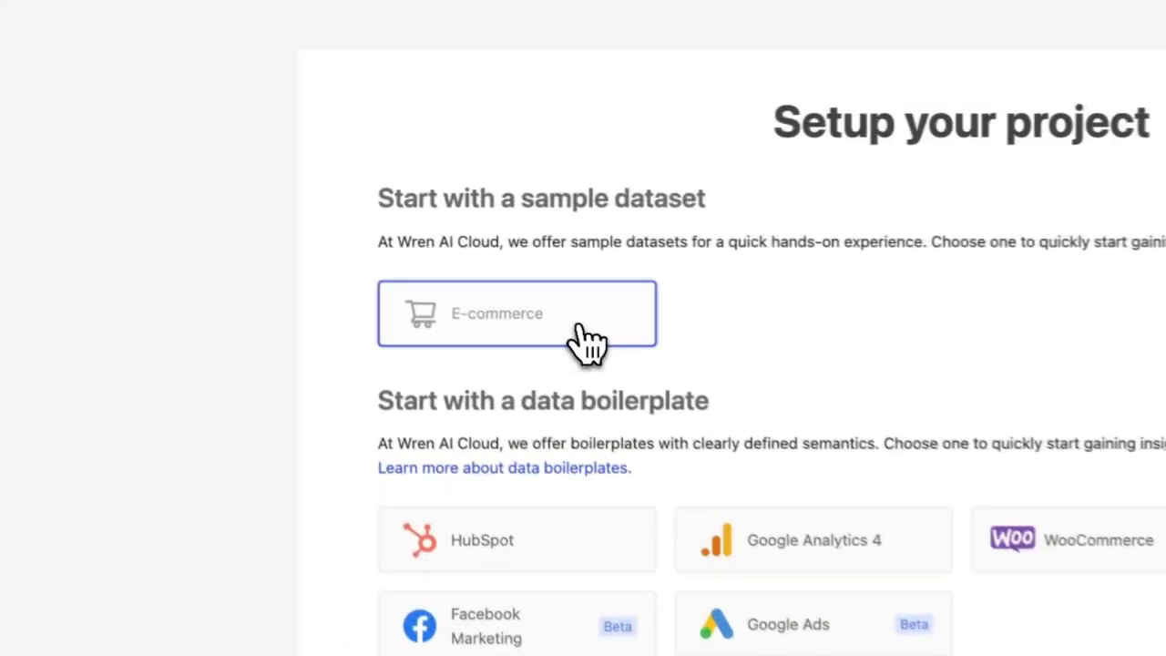
# Step: Start the demo project from the E-commerce sample dataset
pyautogui.click(390, 228)
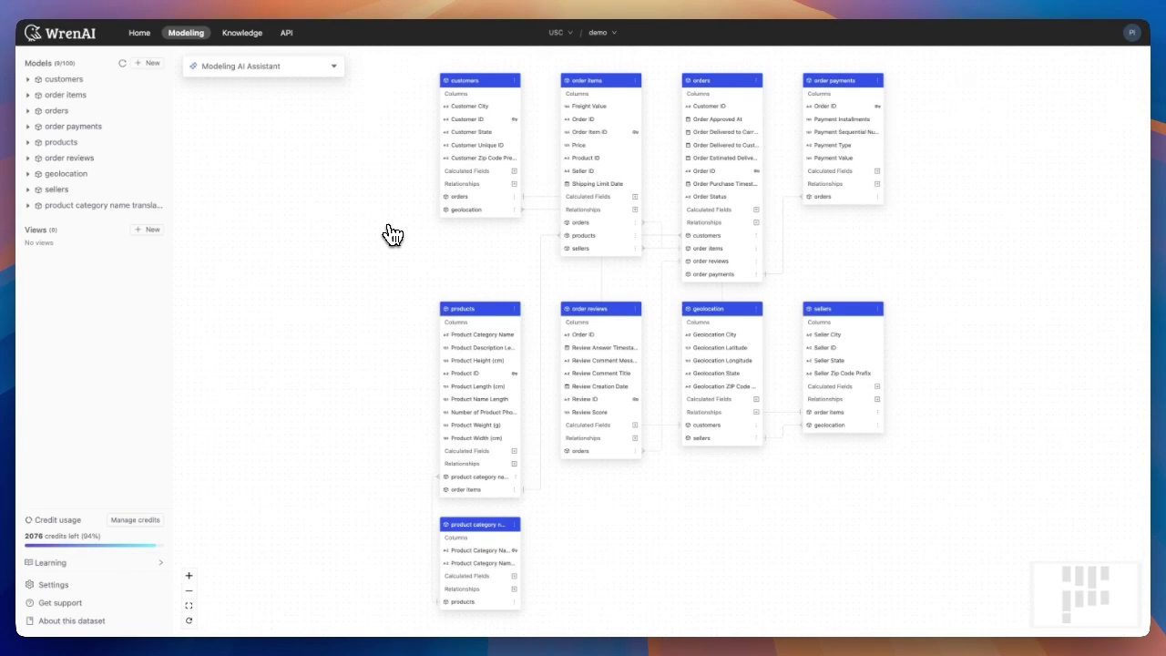
# Step: Browse source tables for a new model, cancel it, and open the Modeling AI Assistant options
pyautogui.click(147, 63)
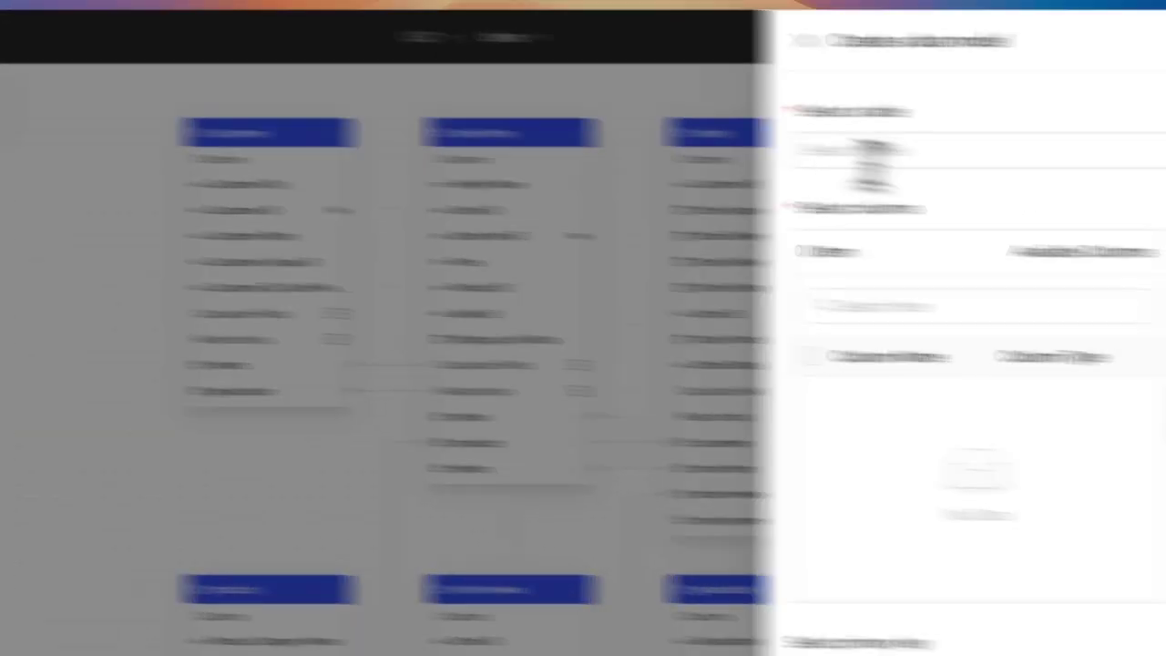
pyautogui.click(510, 122)
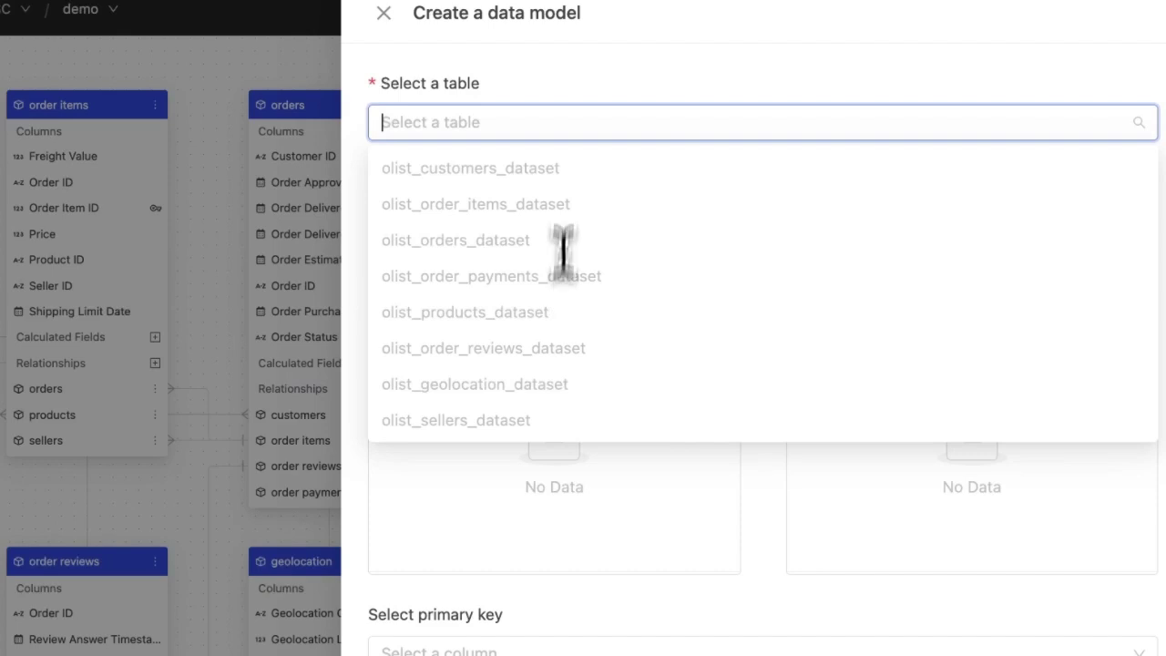
pyautogui.click(563, 474)
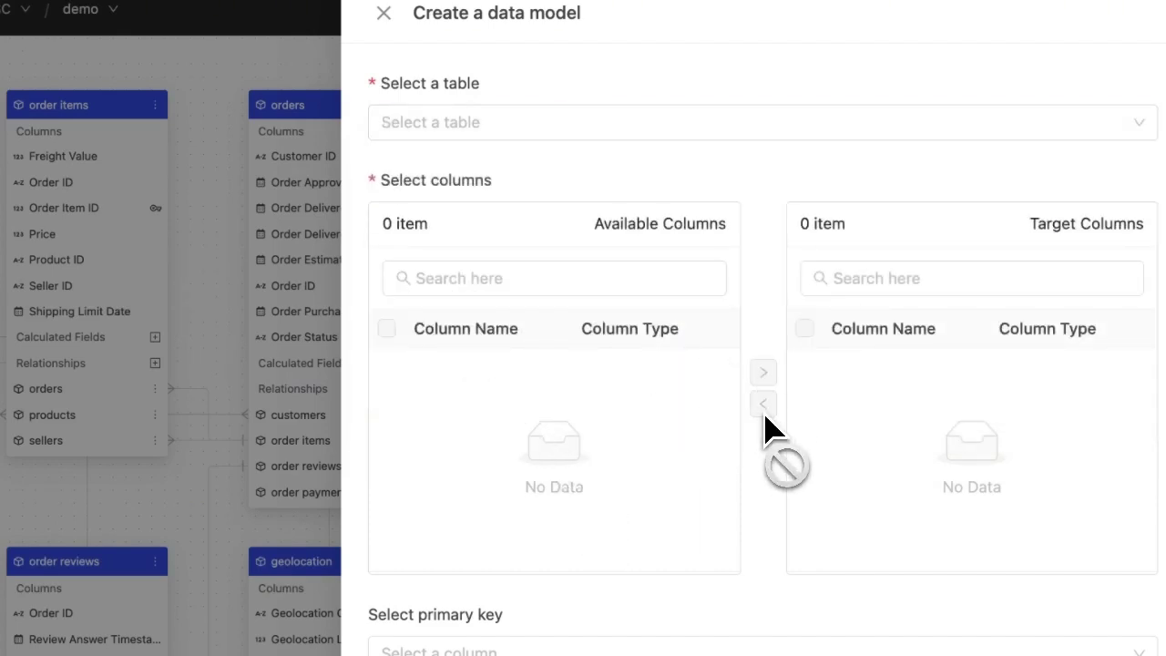
pyautogui.click(1002, 620)
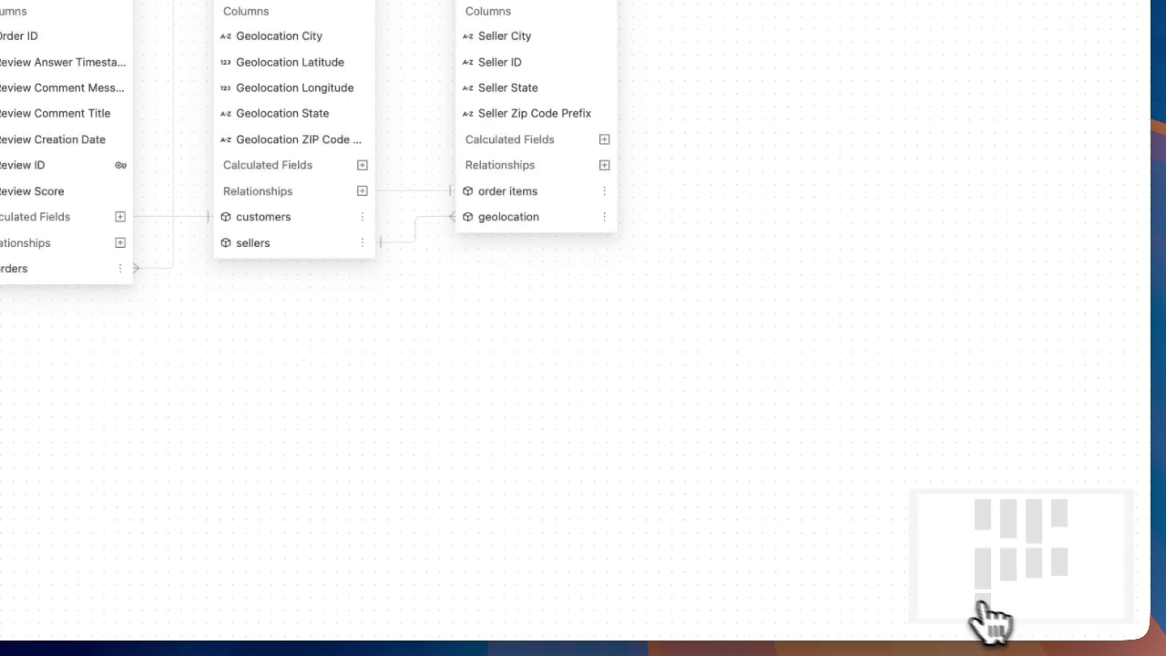
pyautogui.click(602, 136)
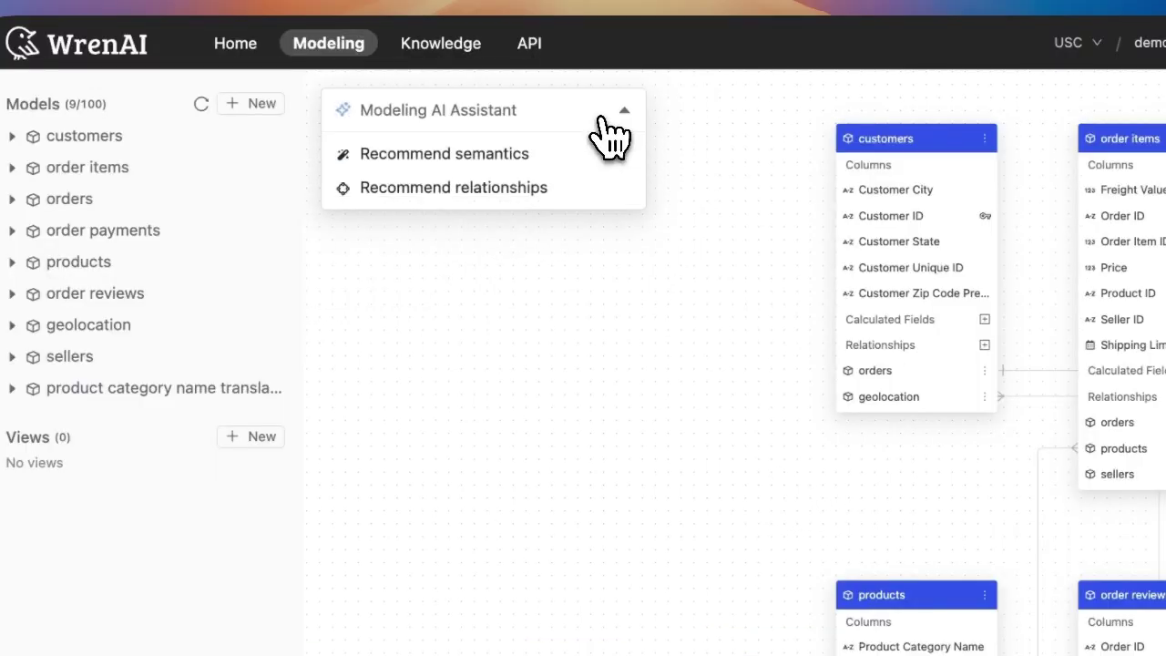
# Step: Request recommended semantics for all nine models and continue to the prompt page
pyautogui.click(569, 159)
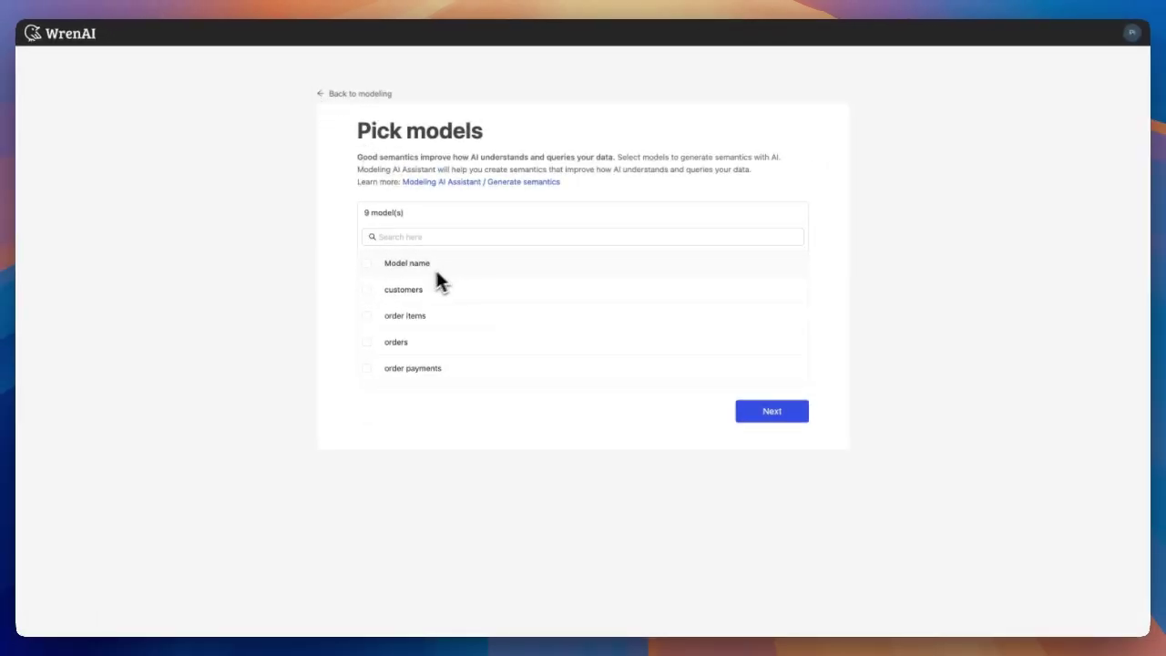
pyautogui.click(367, 263)
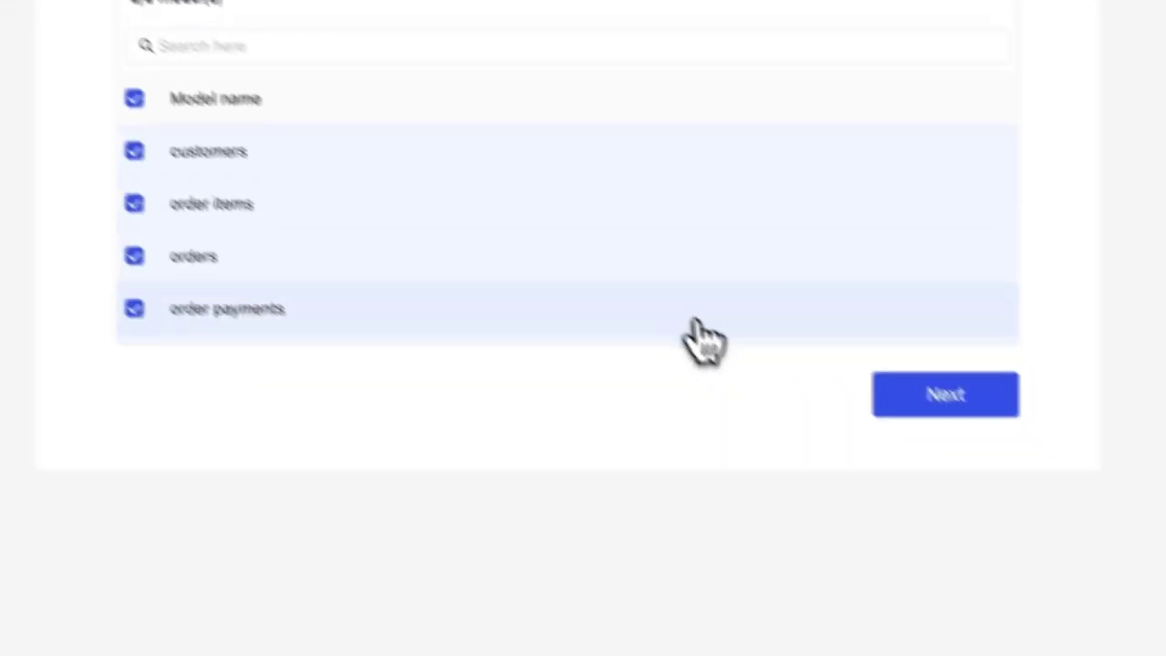
pyautogui.click(870, 382)
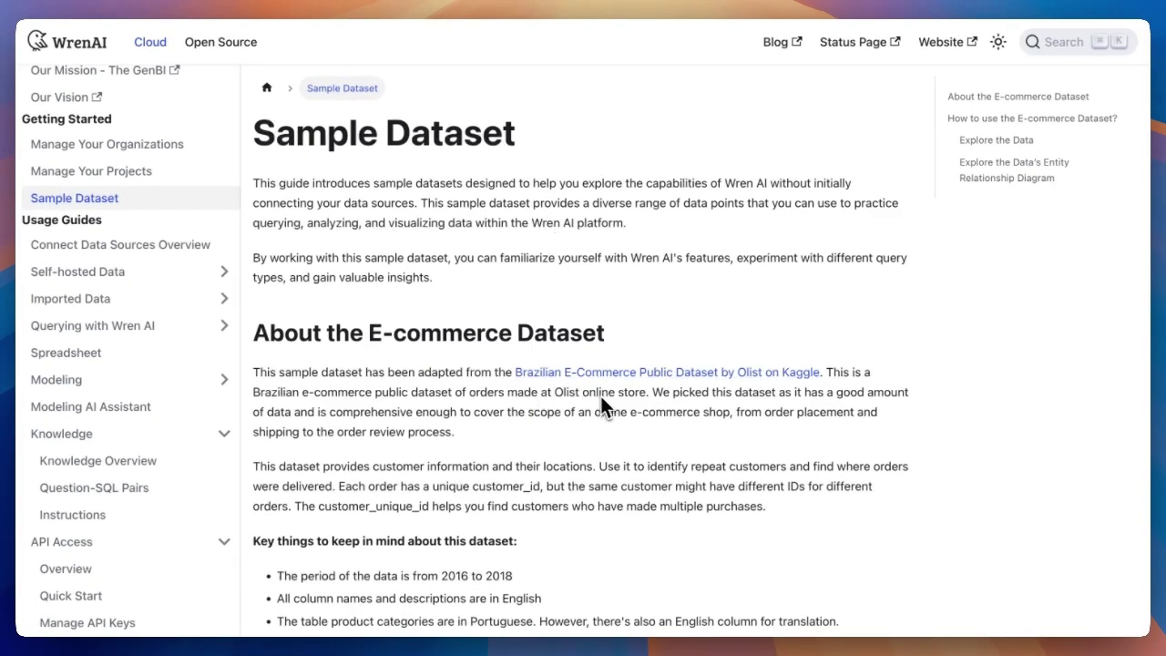
# Step: Select the E-commerce dataset description and key points on the Sample Dataset docs page
pyautogui.scroll(-3, 590, 418)
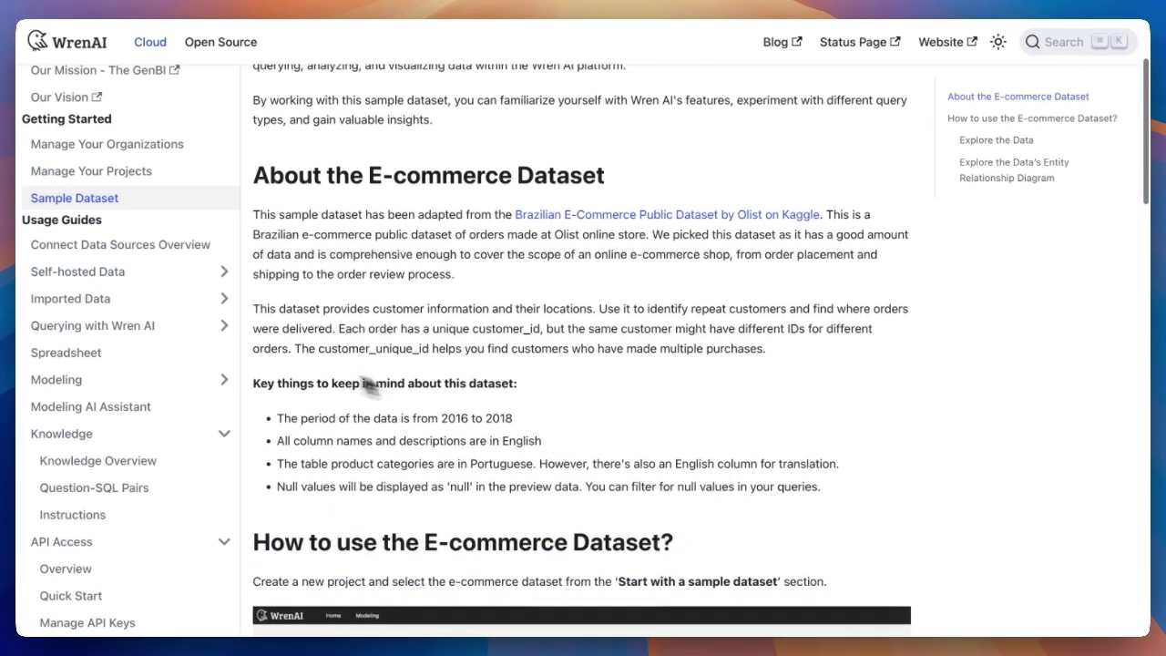
pyautogui.moveTo(255, 309)
pyautogui.mouseDown()
pyautogui.moveTo(437, 397)
pyautogui.moveTo(536, 463)
pyautogui.moveTo(666, 508)
pyautogui.moveTo(703, 492)
pyautogui.moveTo(827, 487)
pyautogui.moveTo(137, 337)
pyautogui.moveTo(256, 321)
pyautogui.mouseUp()
pyautogui.press('super+c')
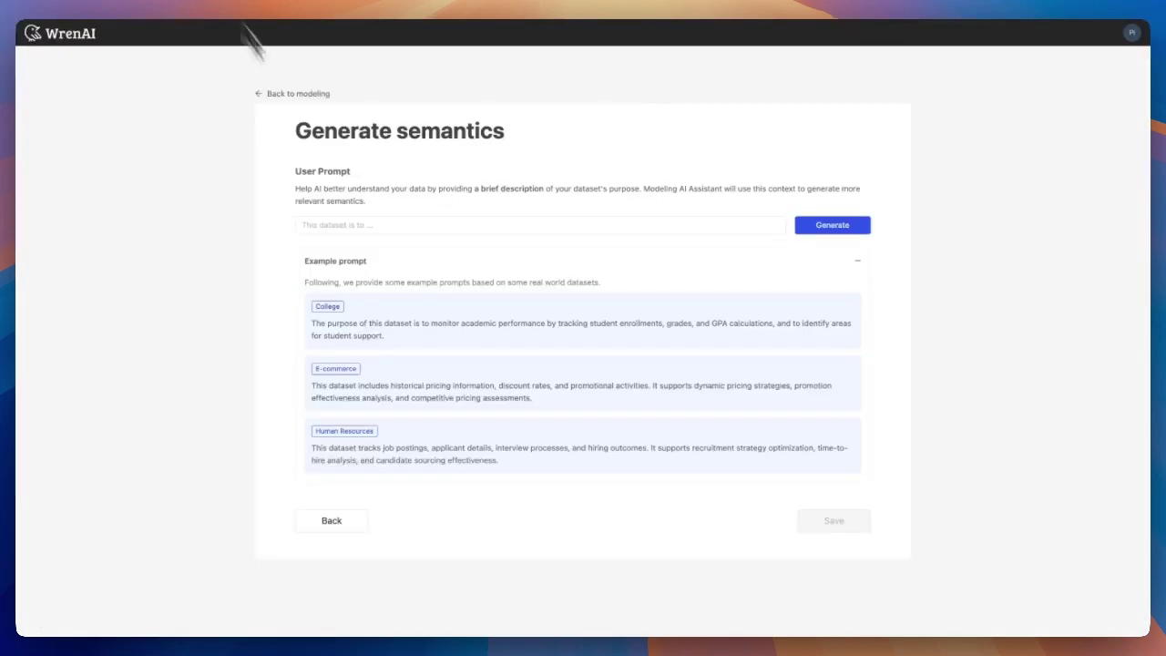
# Step: Paste the copied dataset description as the prompt and generate semantics
pyautogui.click(390, 225)
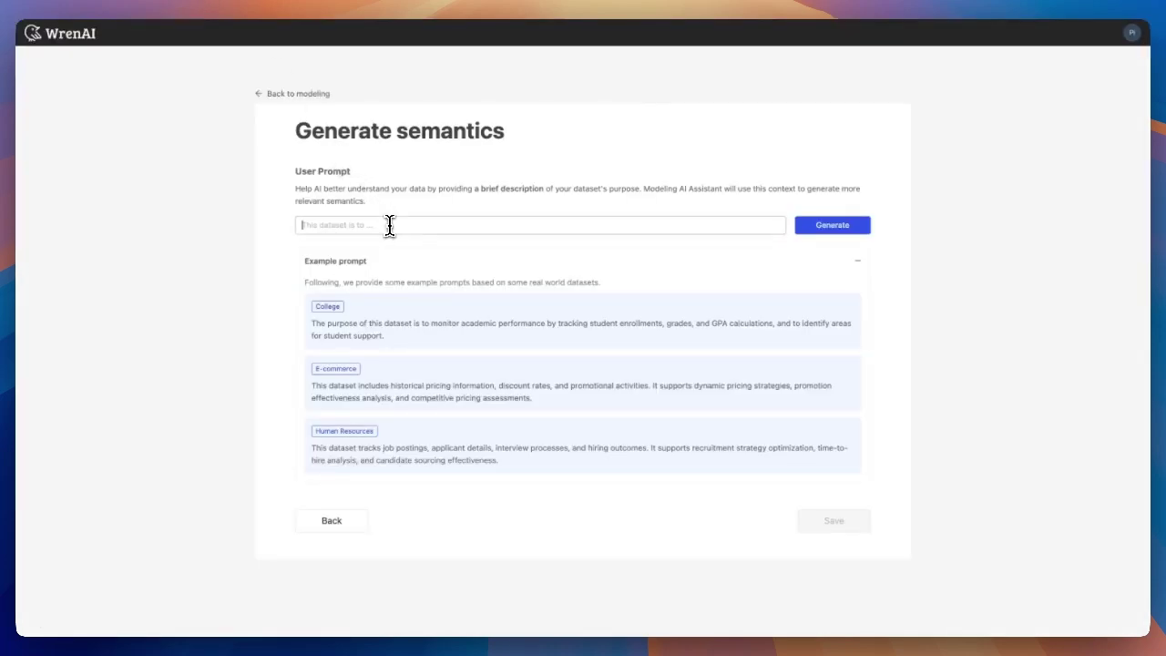
pyautogui.press('super+v')
pyautogui.click(806, 233)
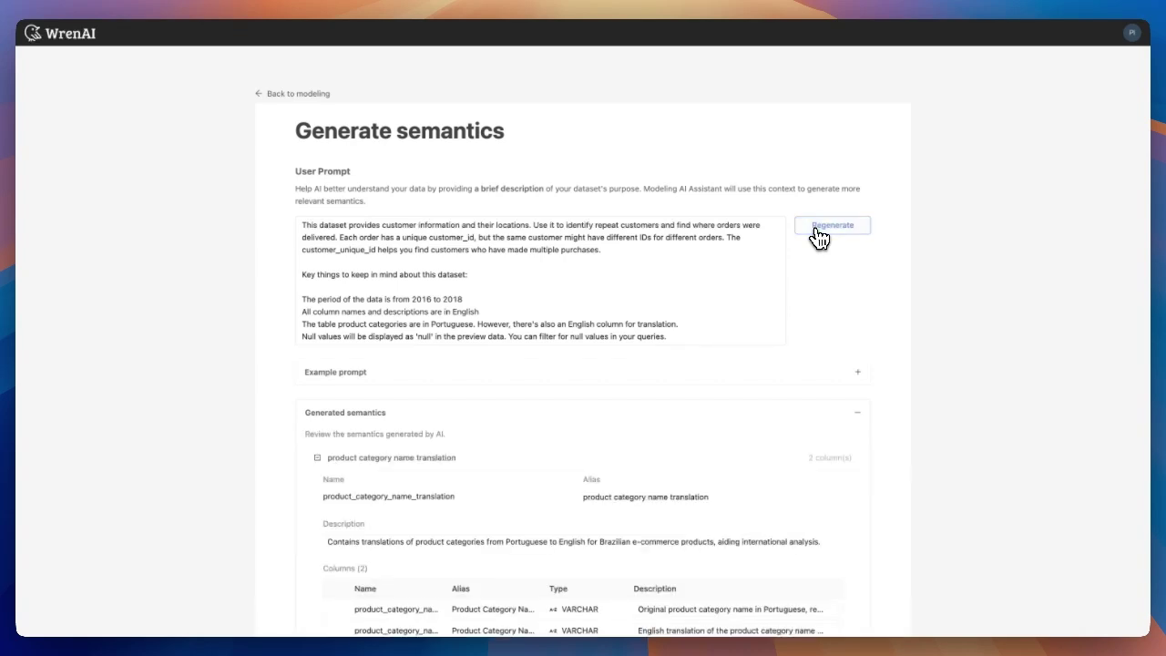
# Step: Review the generated model and column descriptions, then save them
pyautogui.scroll(-8, 833, 333)
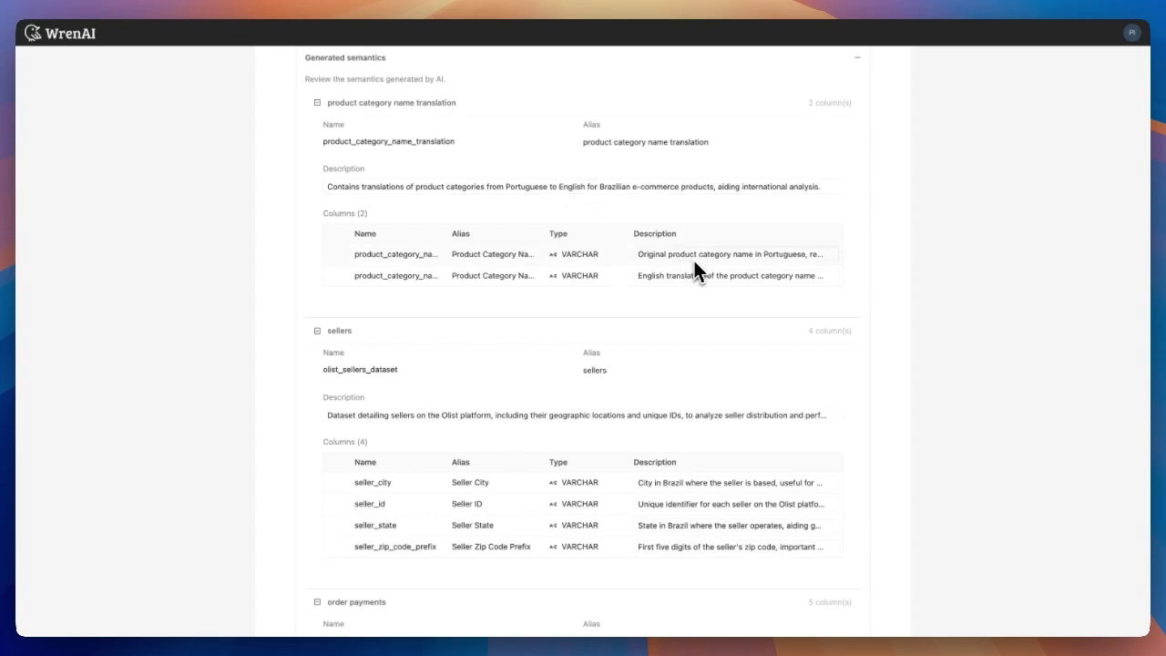
pyautogui.scroll(-2, 708, 284)
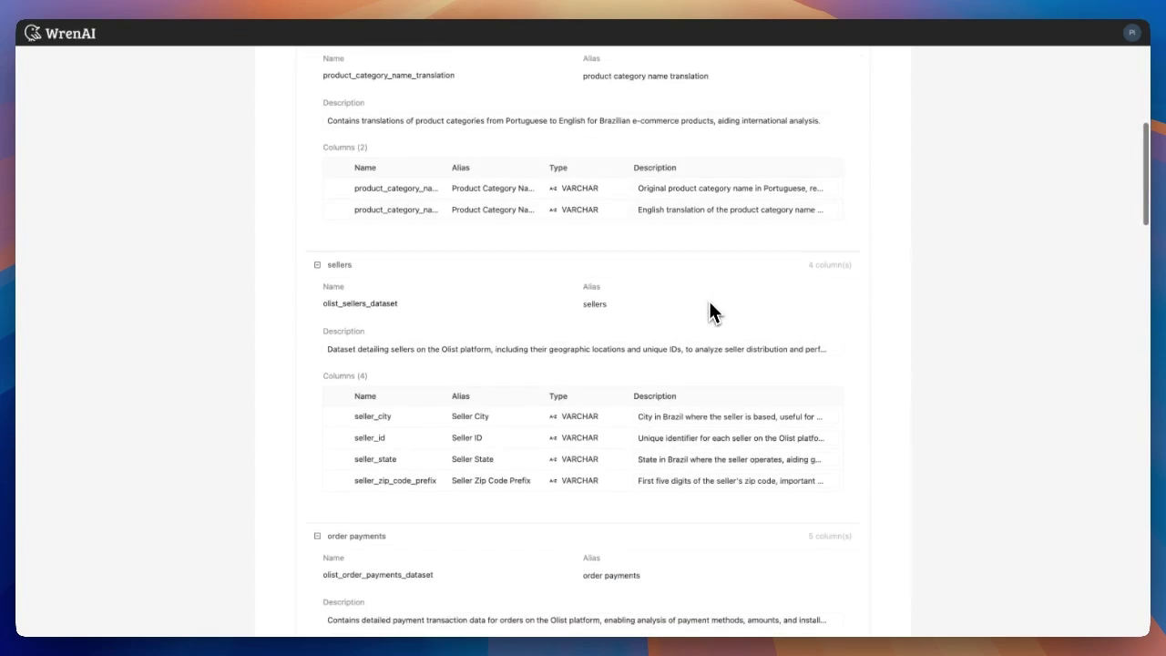
pyautogui.scroll(-20, 709, 312)
pyautogui.scroll(-15, 707, 463)
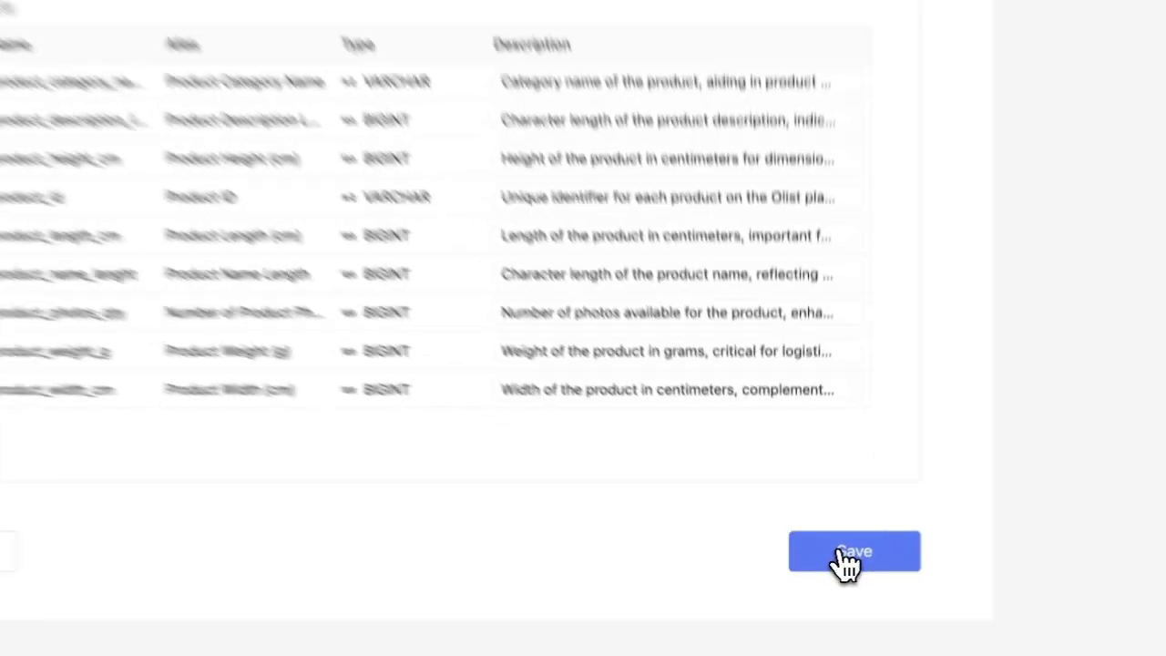
pyautogui.click(824, 558)
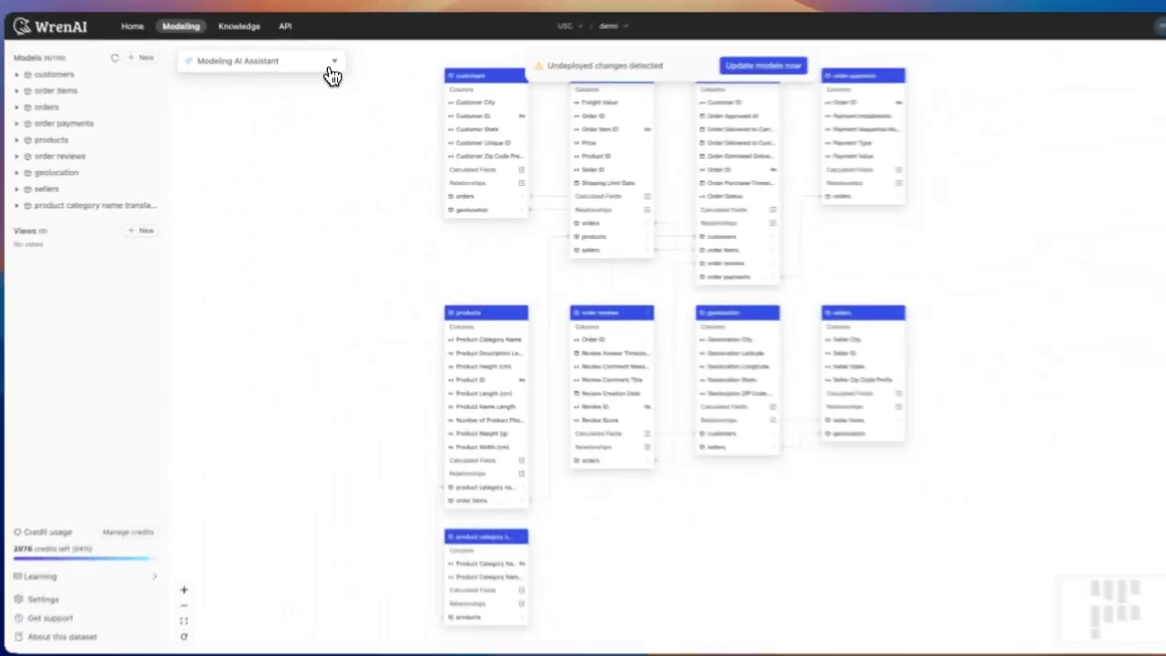
pyautogui.click(330, 67)
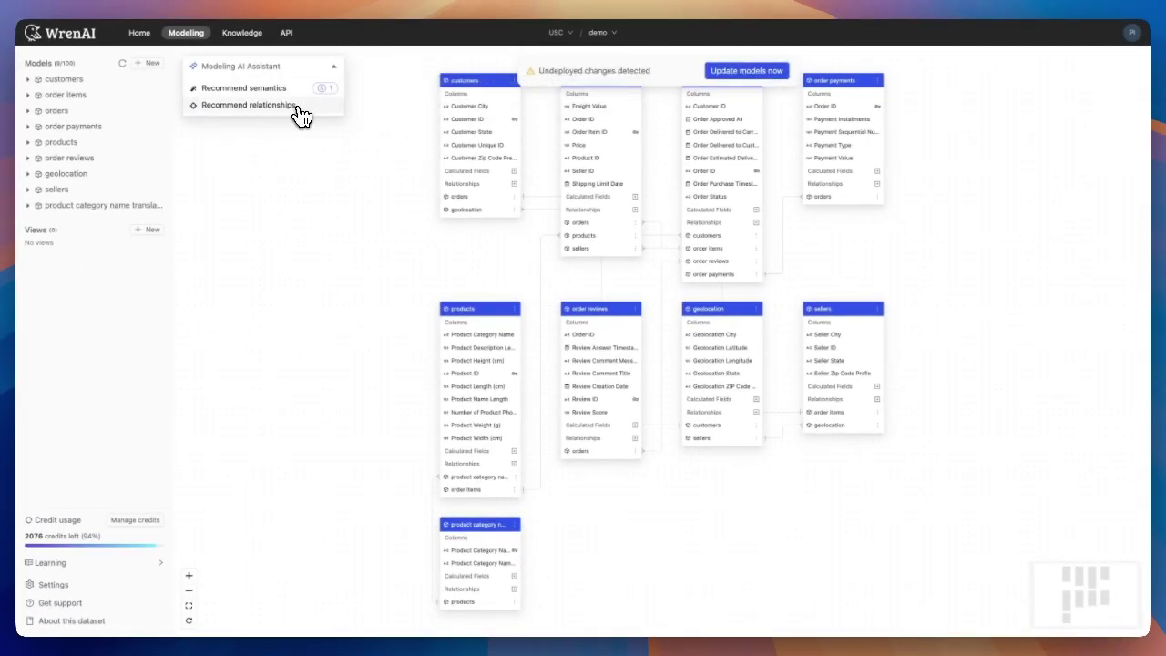
pyautogui.click(299, 111)
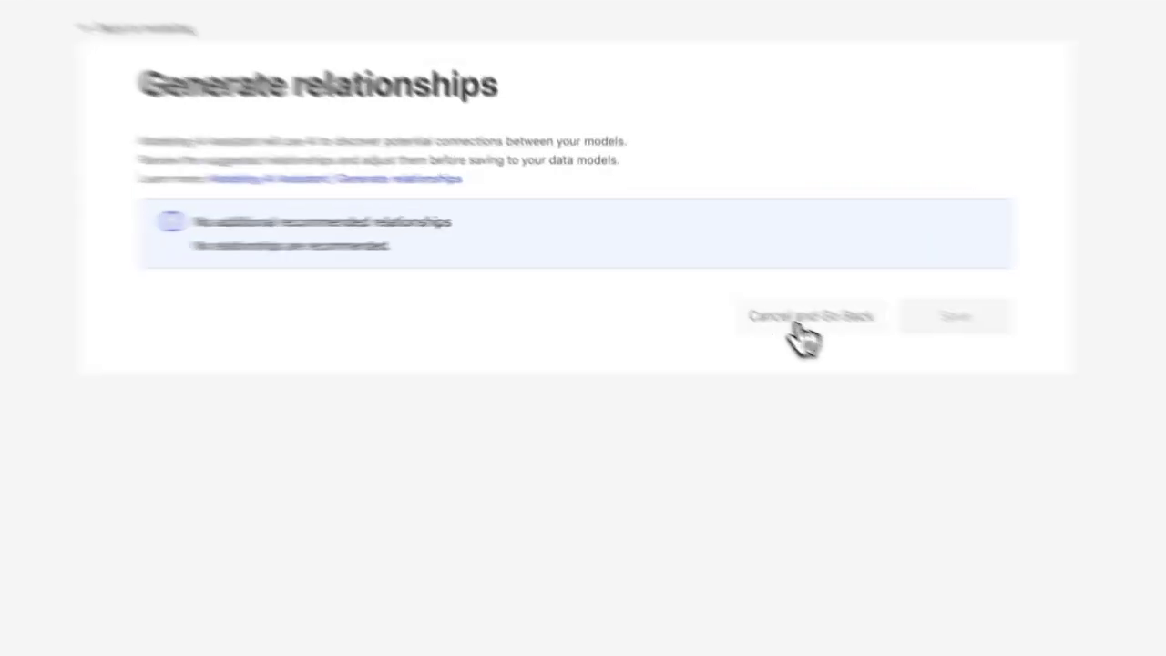
pyautogui.click(717, 290)
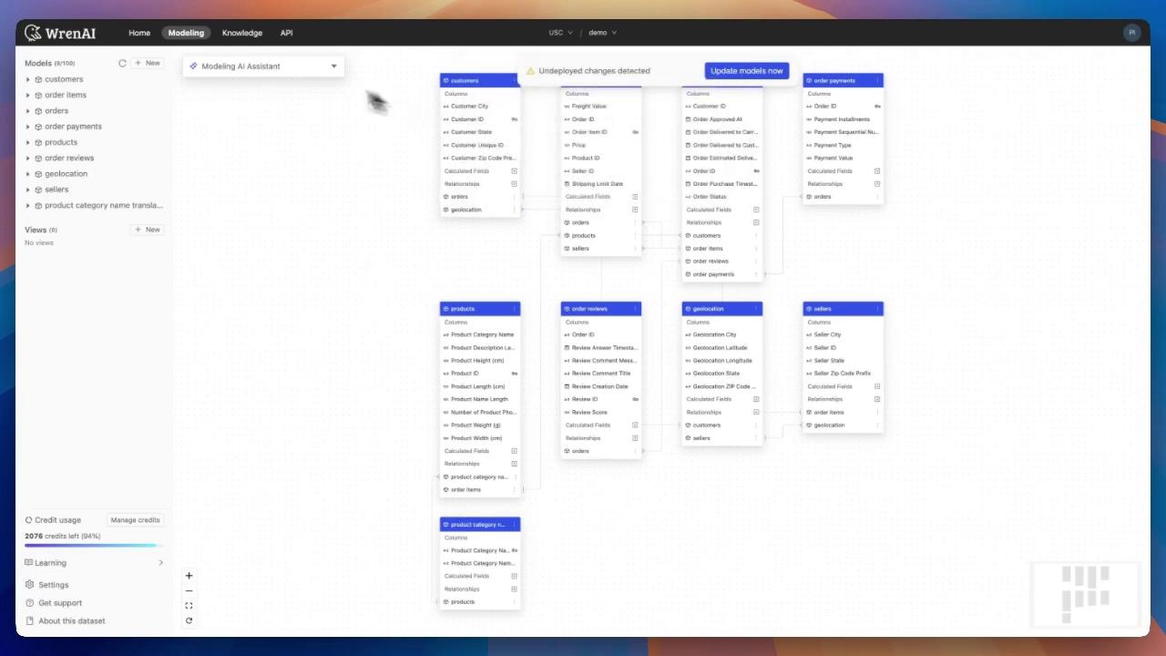
# Step: Deploy the pending model changes with 'Update models now'
pyautogui.click(715, 71)
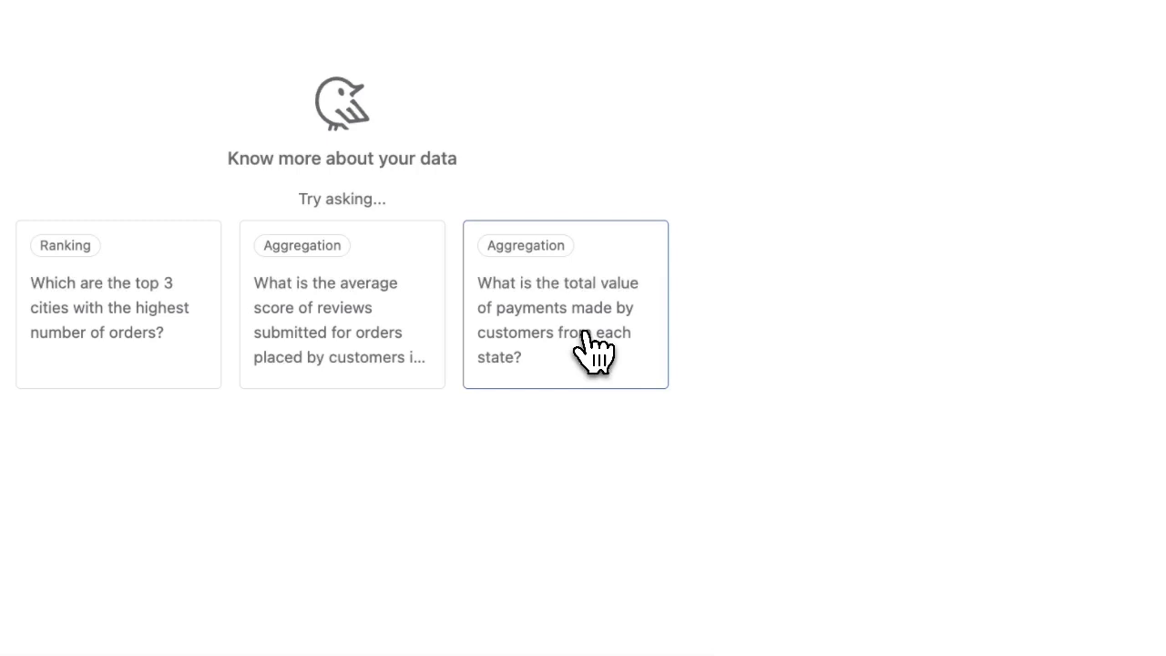
# Step: Ask the suggested question on total payments by customer state and expand its preparation steps
pyautogui.click(586, 337)
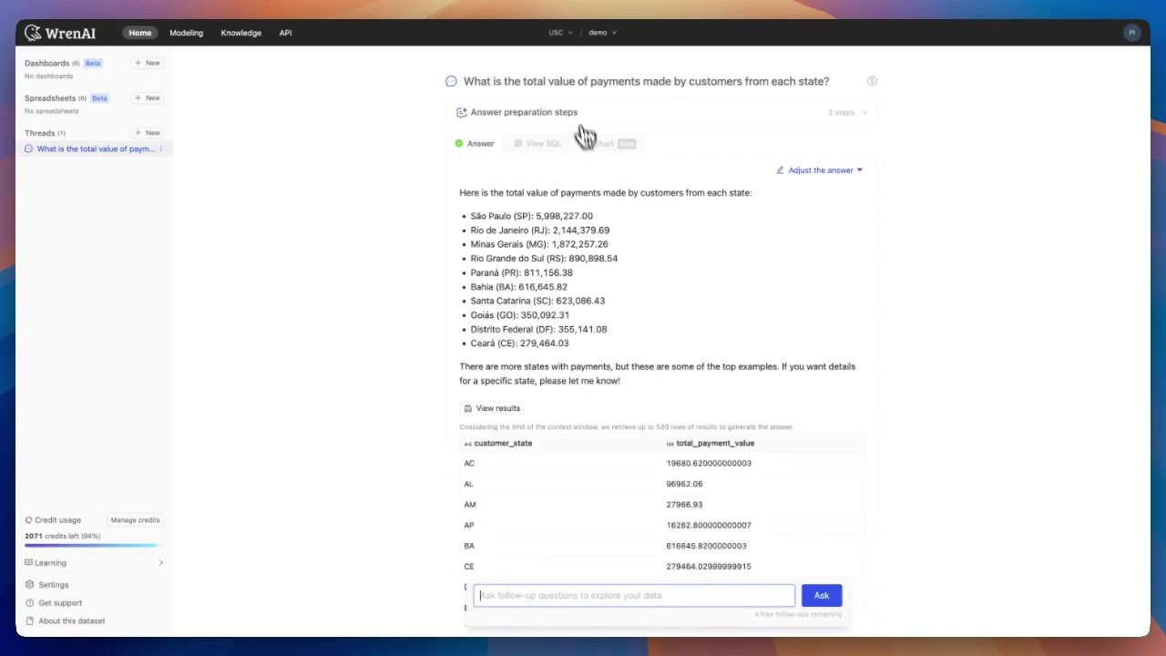
pyautogui.moveTo(588, 83); pyautogui.dragTo(639, 86)
pyautogui.click(642, 93)
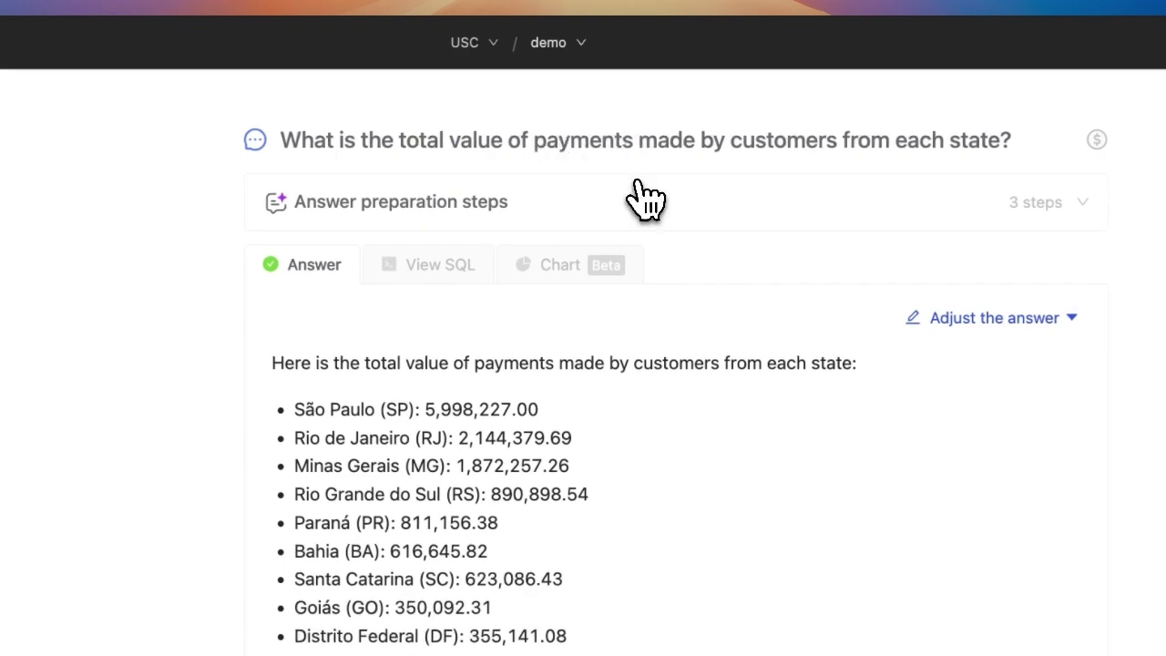
pyautogui.click(646, 199)
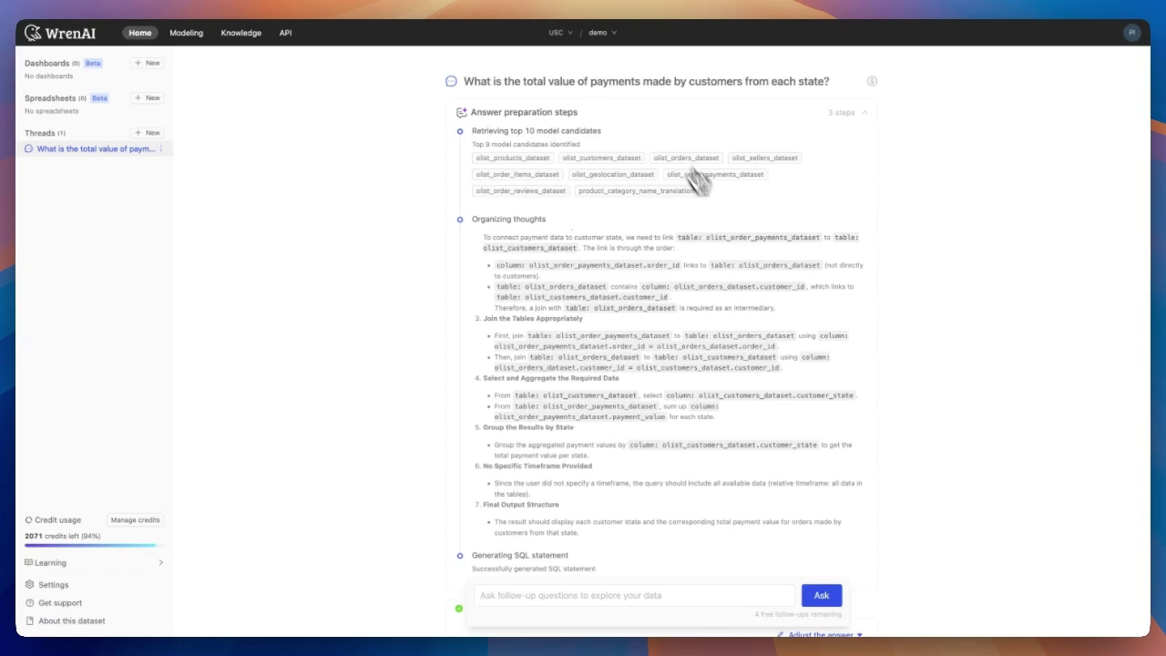
# Step: Review the answer's reasoning steps in the Adjust steps editor and cancel without changes
pyautogui.scroll(-2, 725, 326)
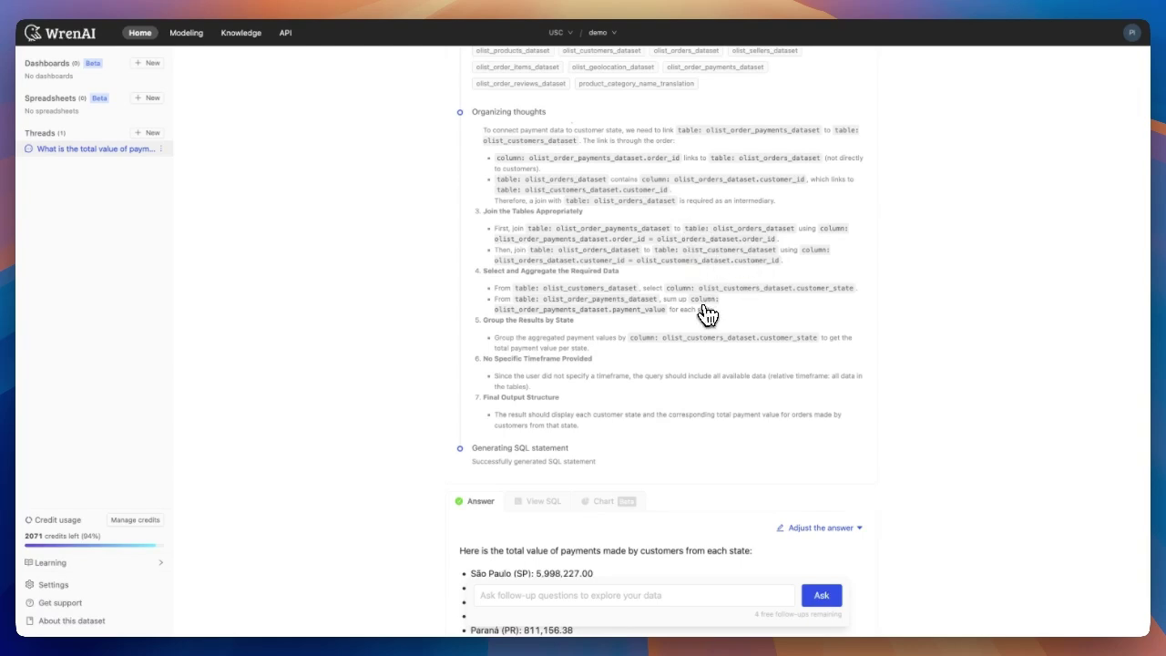
pyautogui.click(831, 529)
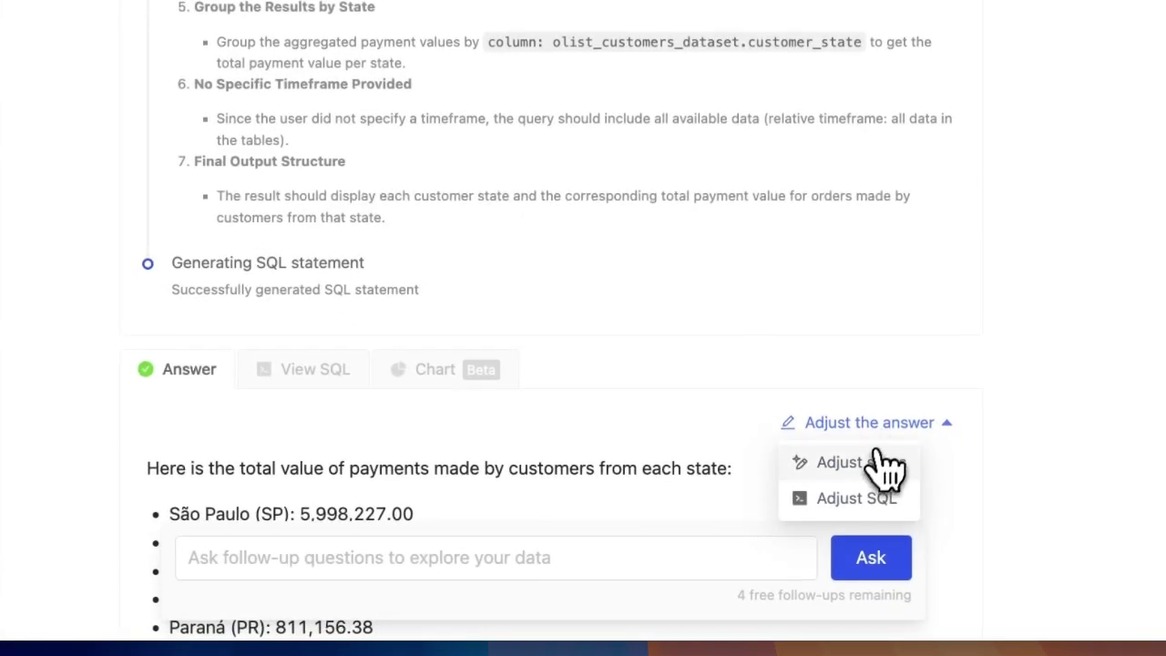
pyautogui.click(870, 466)
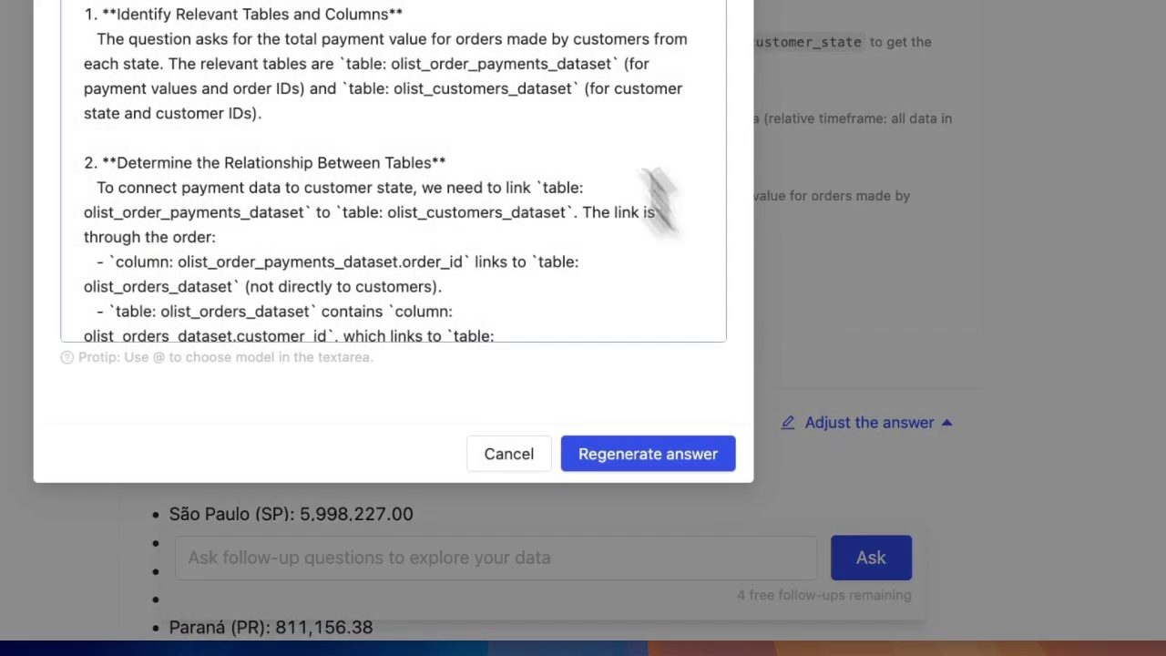
pyautogui.scroll(-2, 663, 195)
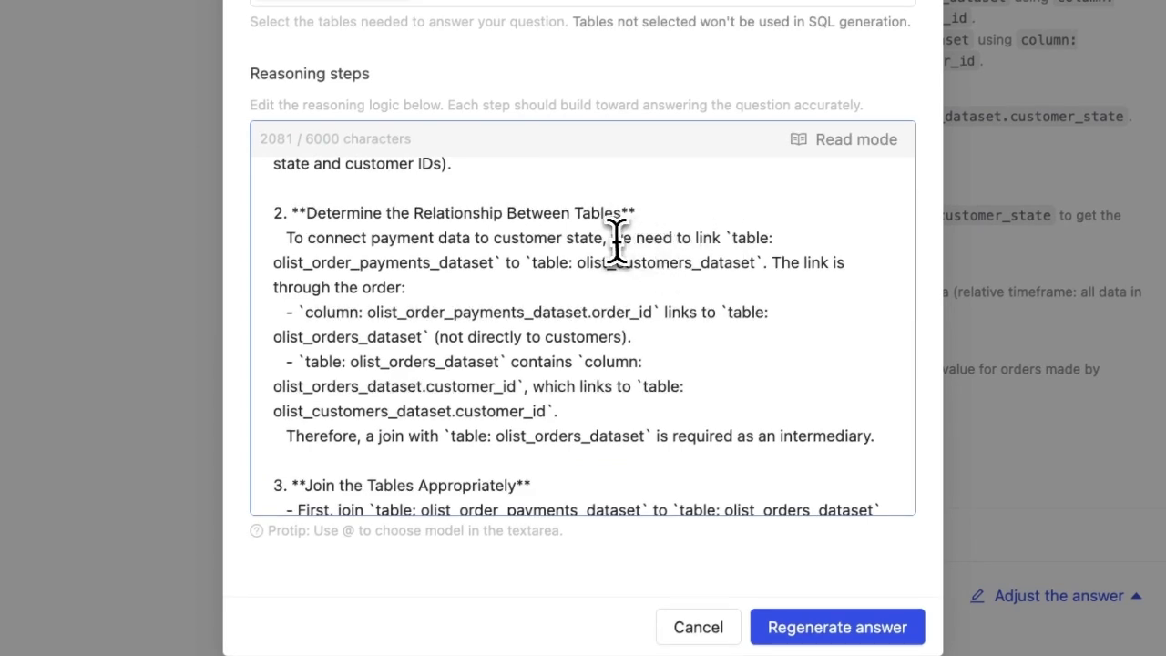
pyautogui.click(608, 242)
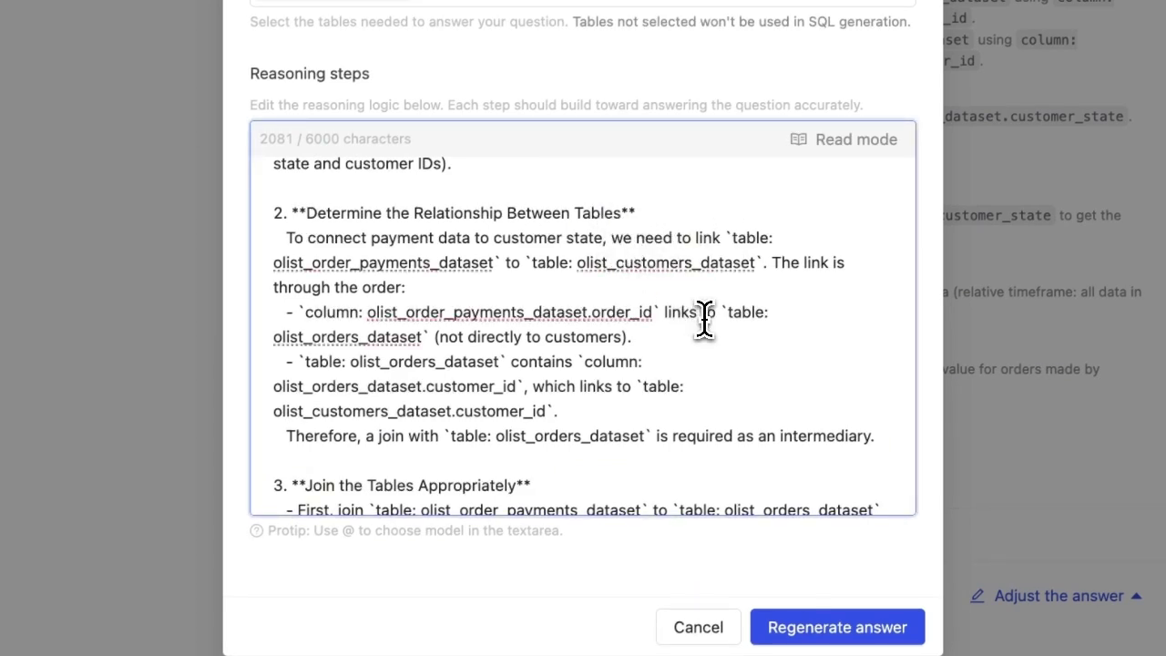
pyautogui.moveTo(609, 240); pyautogui.dragTo(685, 388)
pyautogui.moveTo(698, 438); pyautogui.dragTo(697, 434)
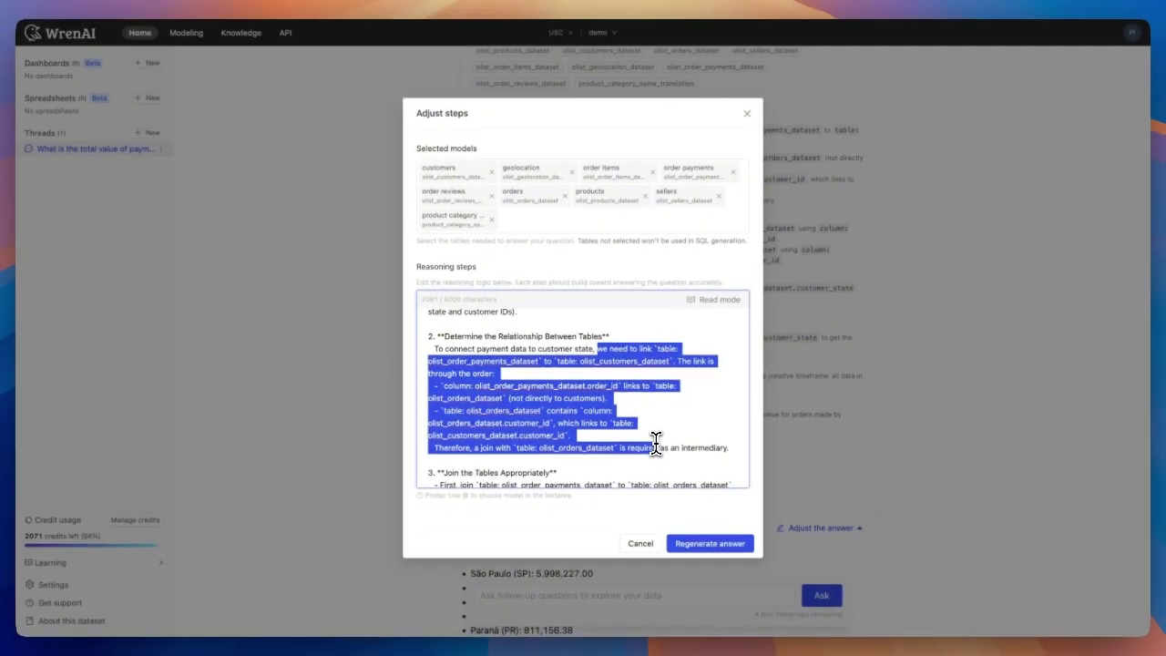
pyautogui.click(691, 442)
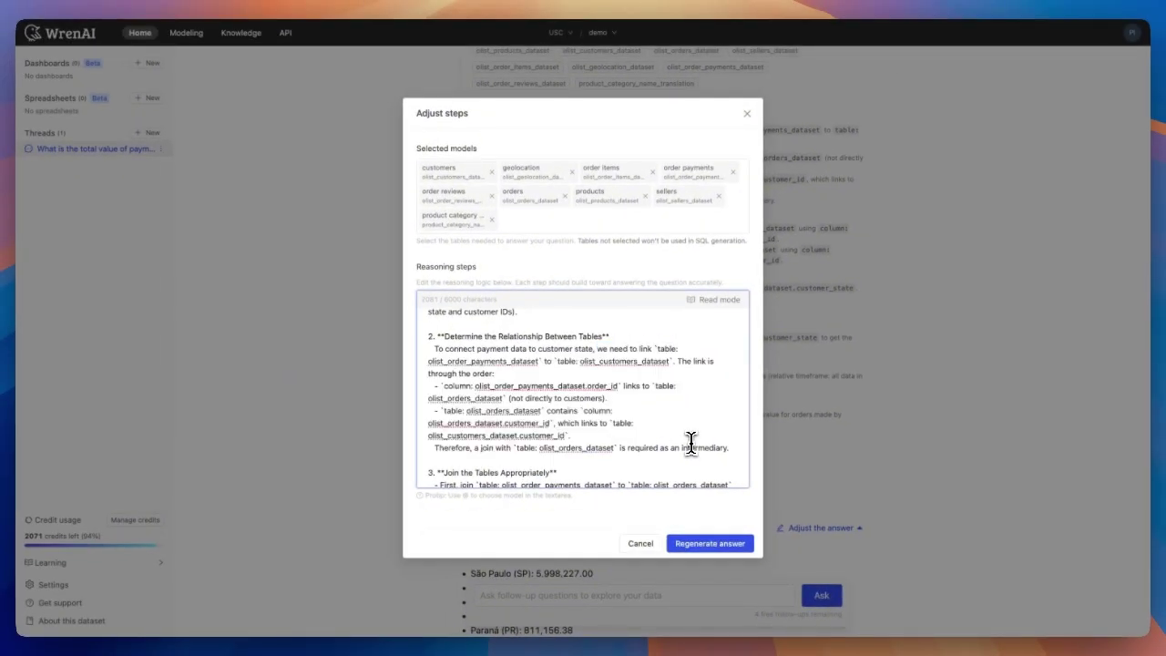
pyautogui.click(647, 544)
# Step: Show the answer's SQL and open it in the Adjust SQL dialog
pyautogui.scroll(-2, 693, 492)
pyautogui.click(543, 422)
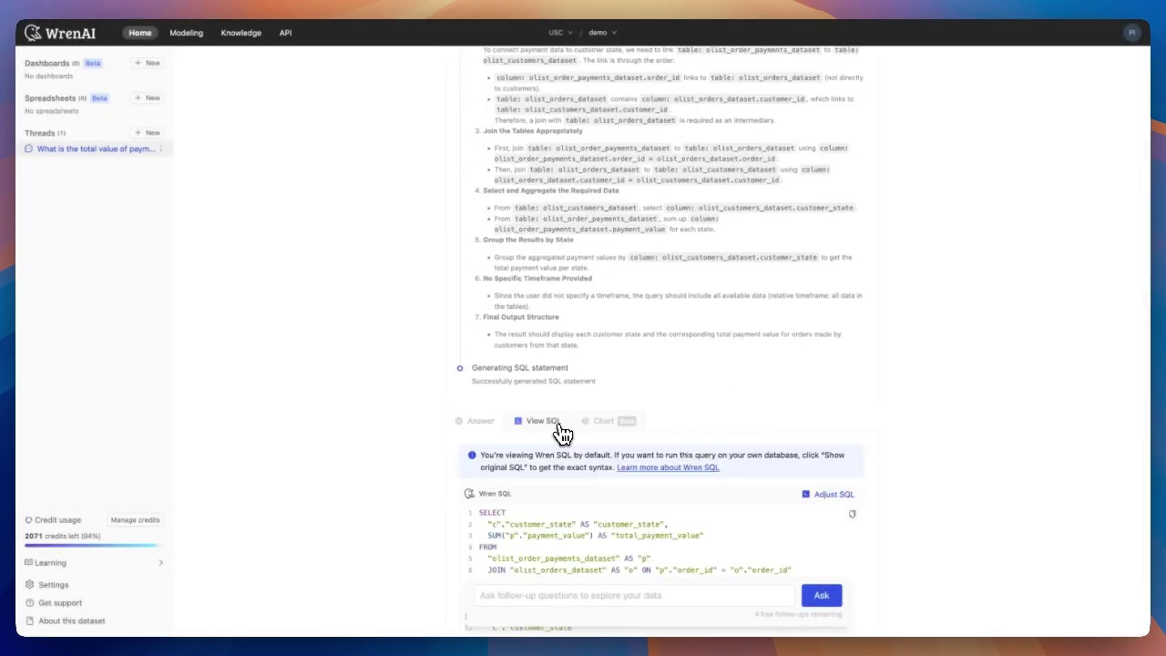
pyautogui.scroll(-3, 670, 393)
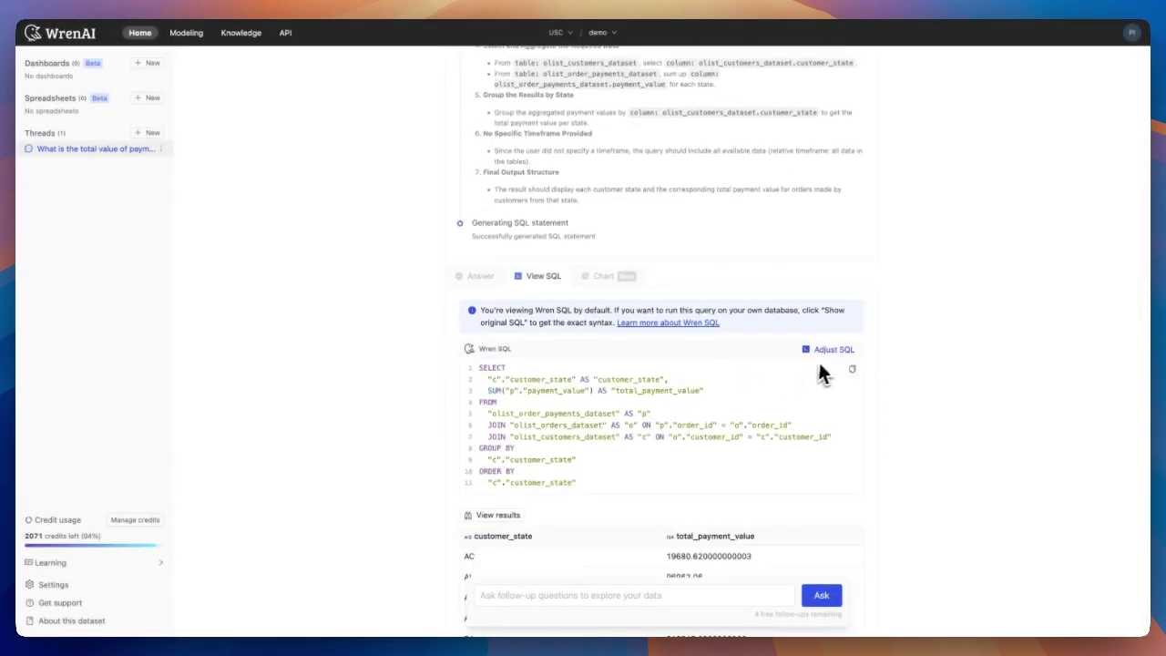
pyautogui.click(829, 355)
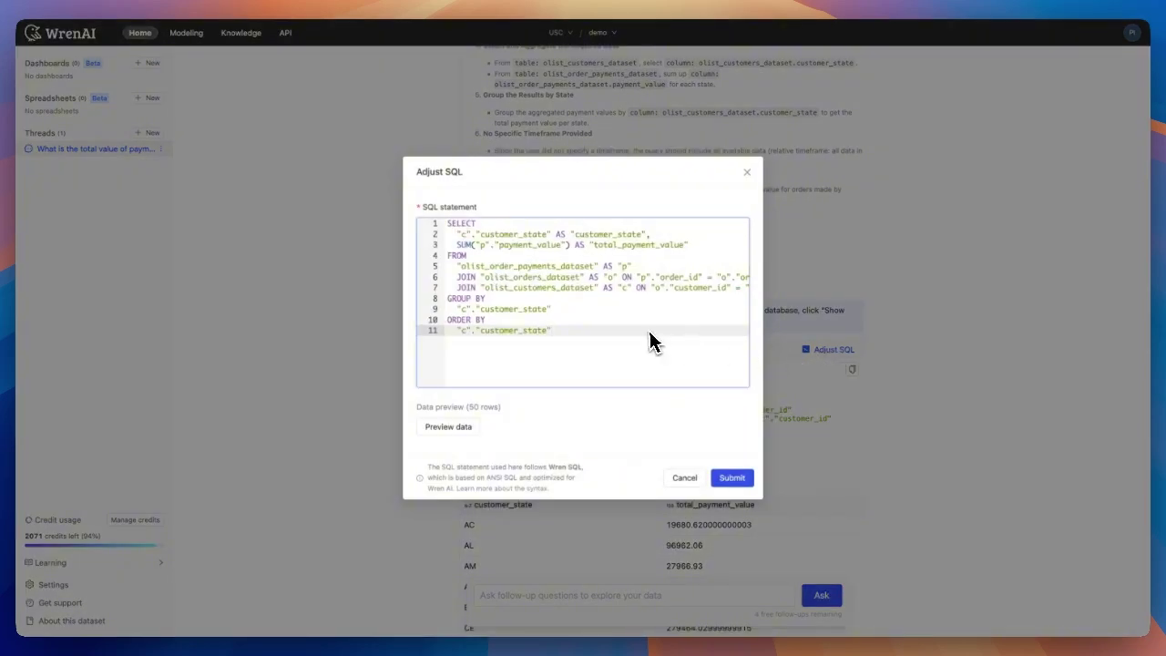